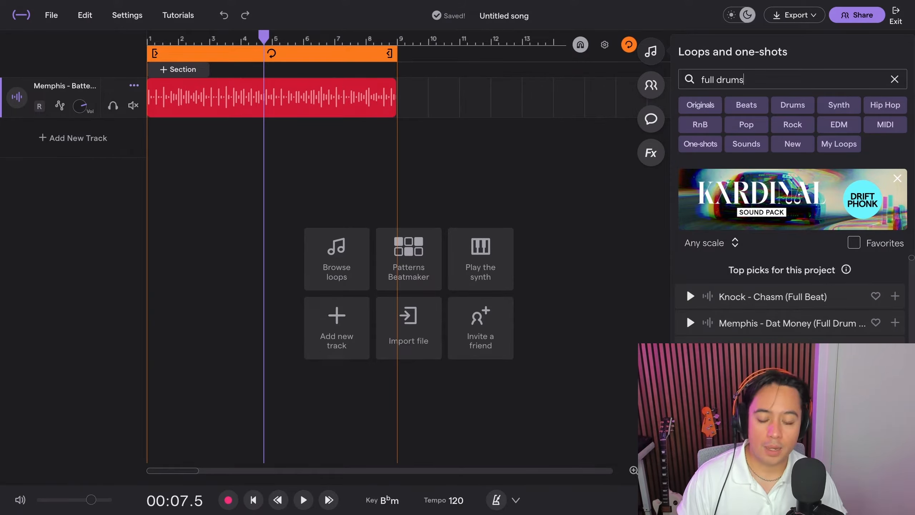
- Duplicate the Memphis - Battery drum track and delete the audio region from the copied track
key("Escape")
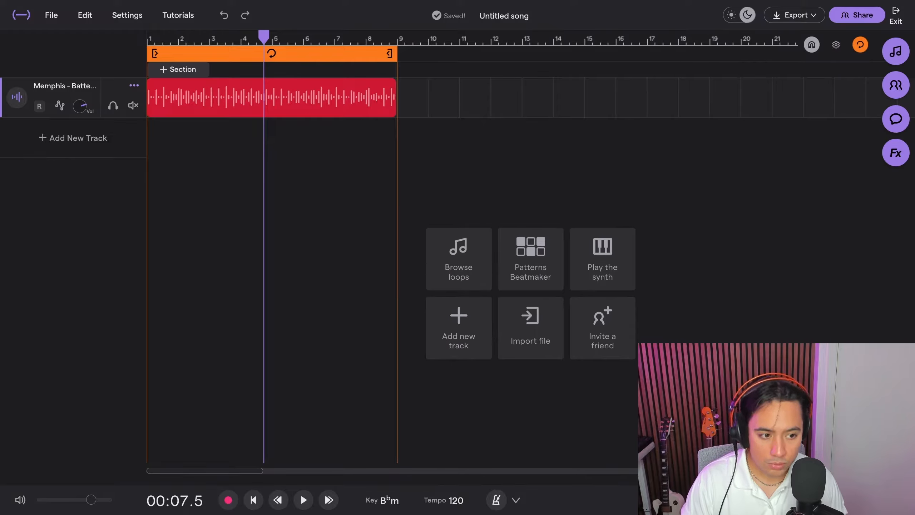
key("l")
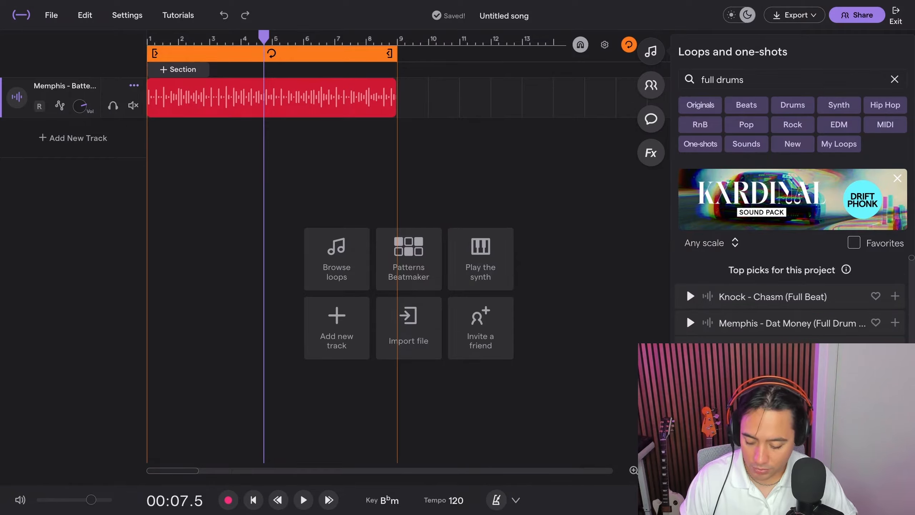
key("ctrl+d")
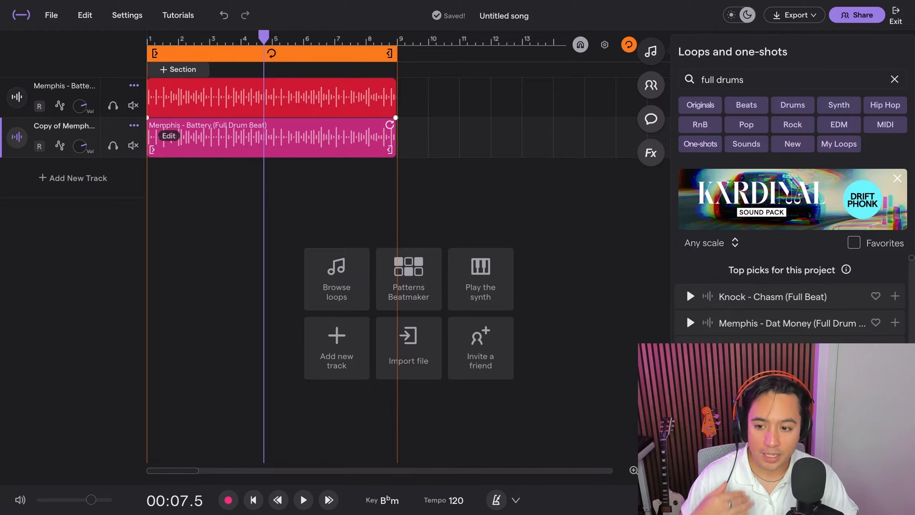
left_click(271, 137)
key("Delete")
left_click_drag(232, 178, 226, 137)
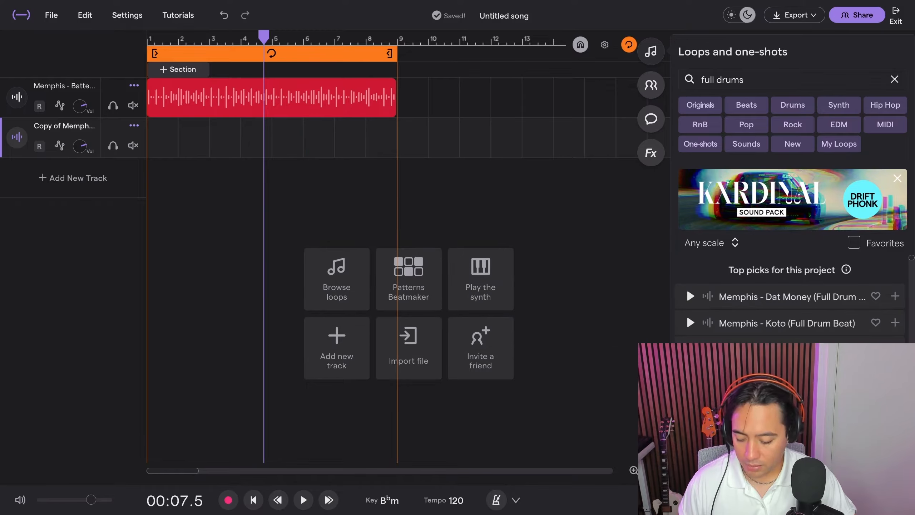
- Split the Memphis - Battery region in two at bar 5
left_click(272, 39)
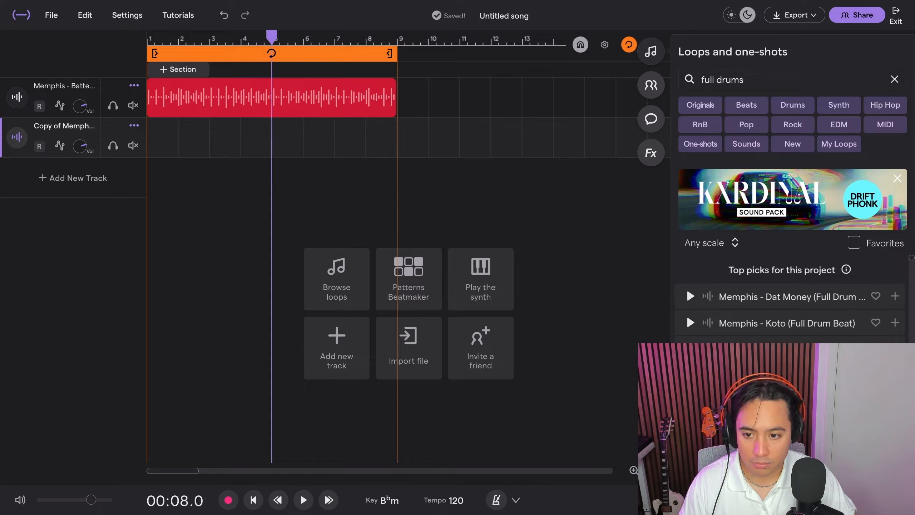
left_click(274, 99)
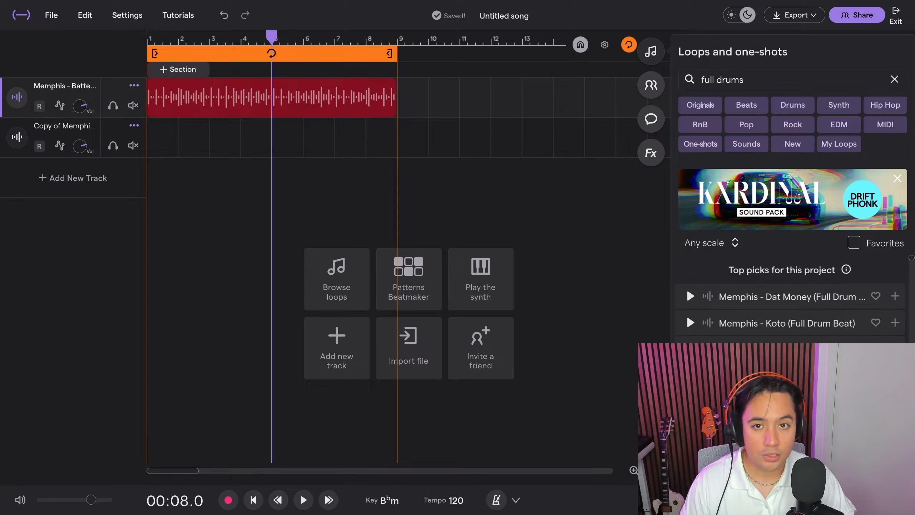
key("ctrl+e")
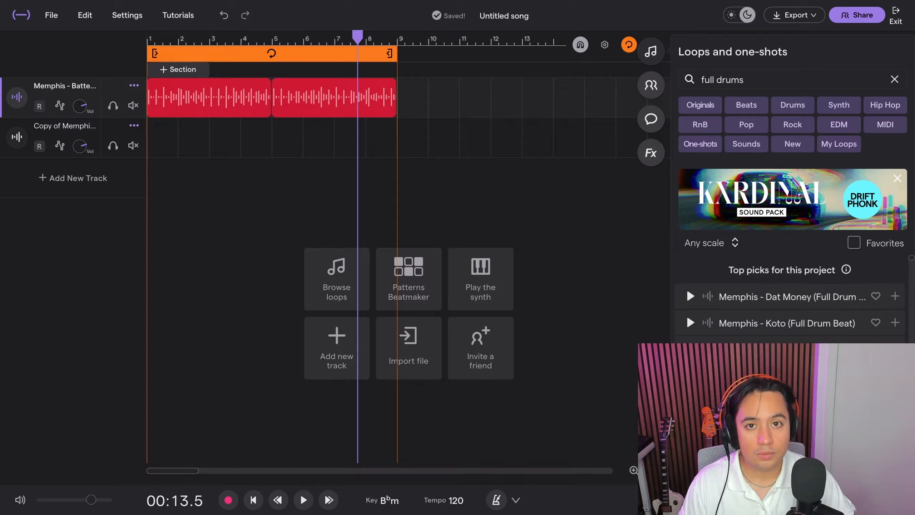
- Play short passages of the split drum beat and return the playhead to the song's start
key("Return")
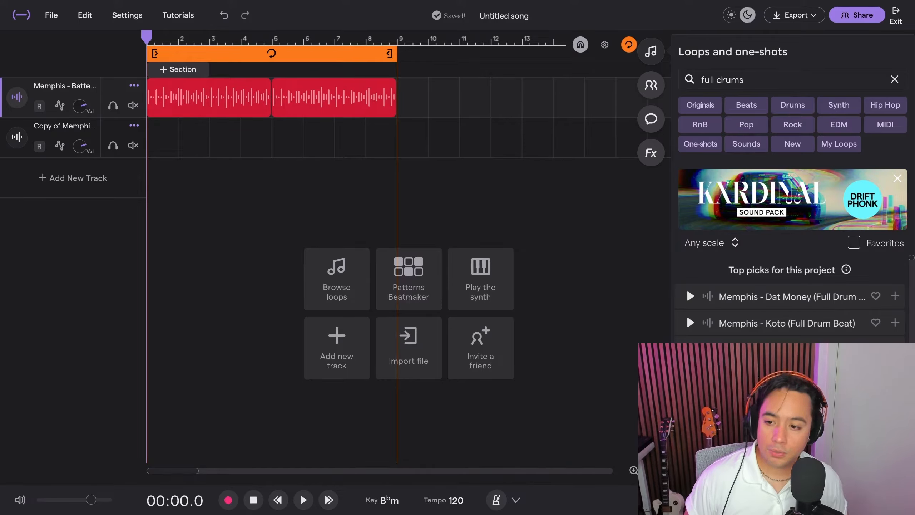
key("space")
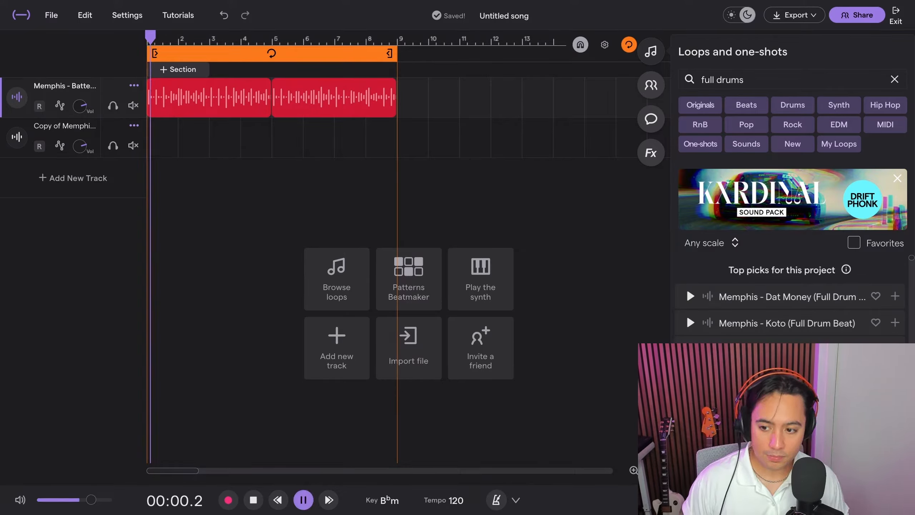
key("space")
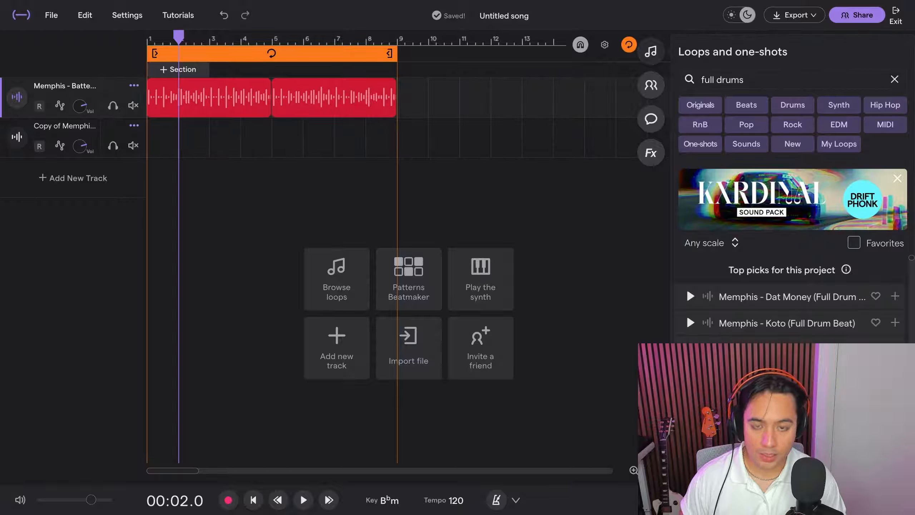
key("Return")
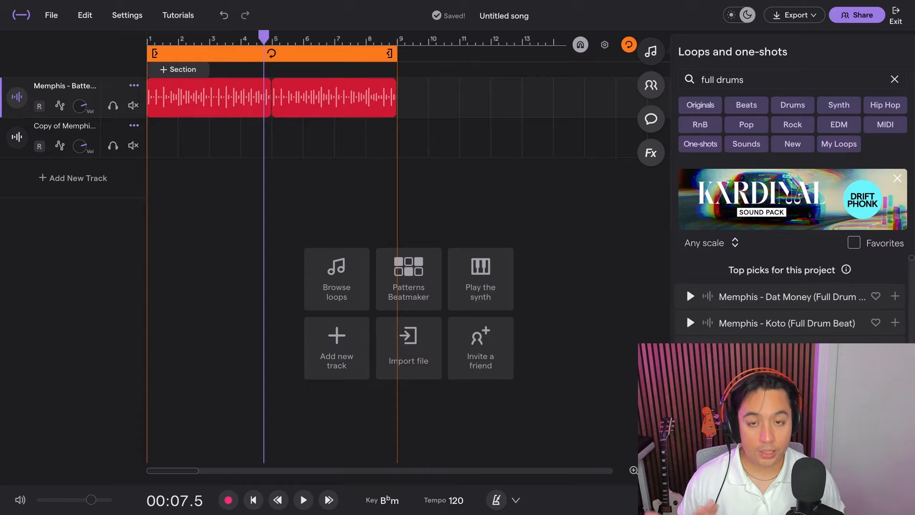
key("space")
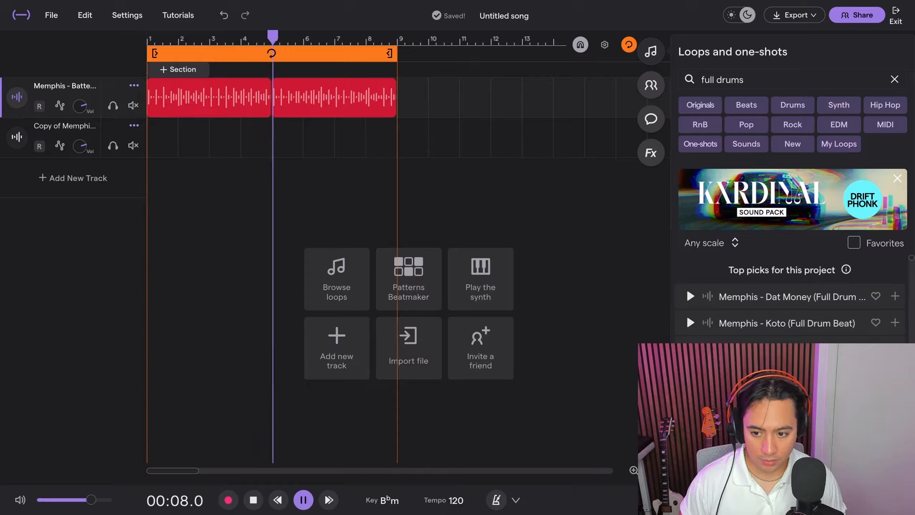
key("space")
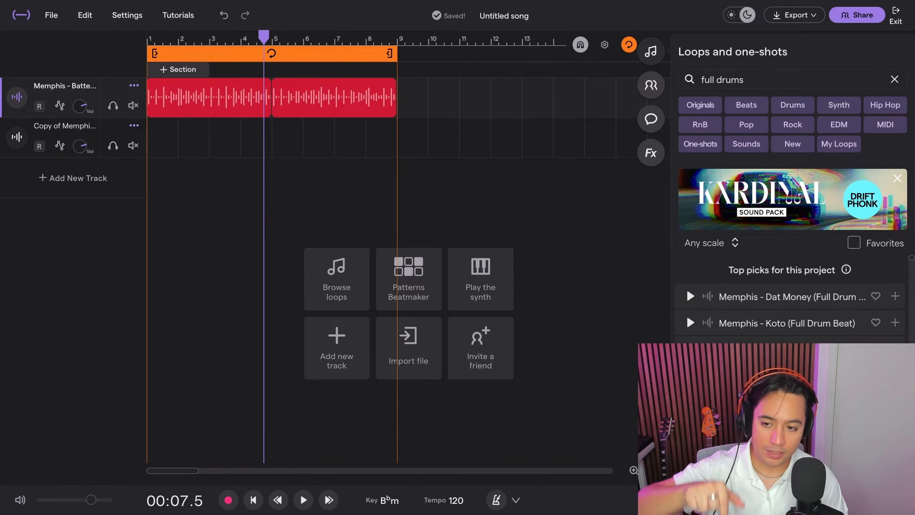
key("Return")
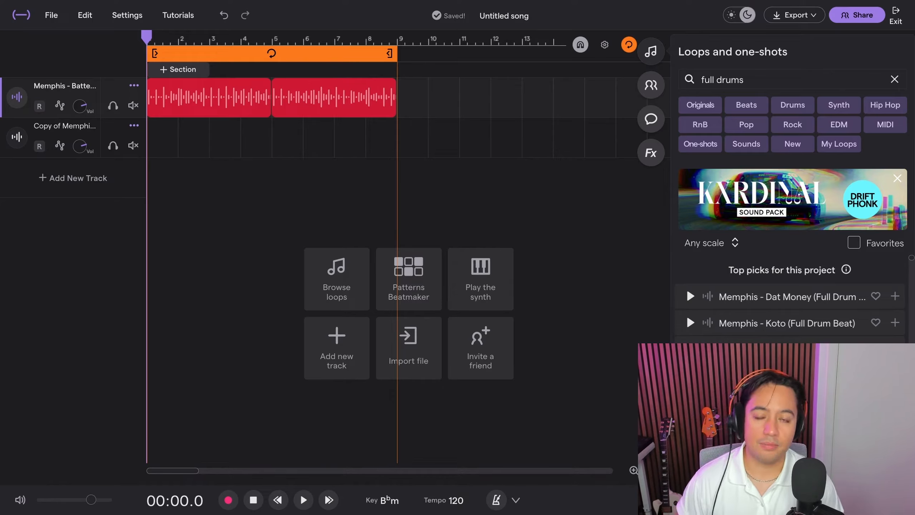
- Toggle record arming on the Memphis - Battery track and play briefly from the song's start
left_click(186, 98)
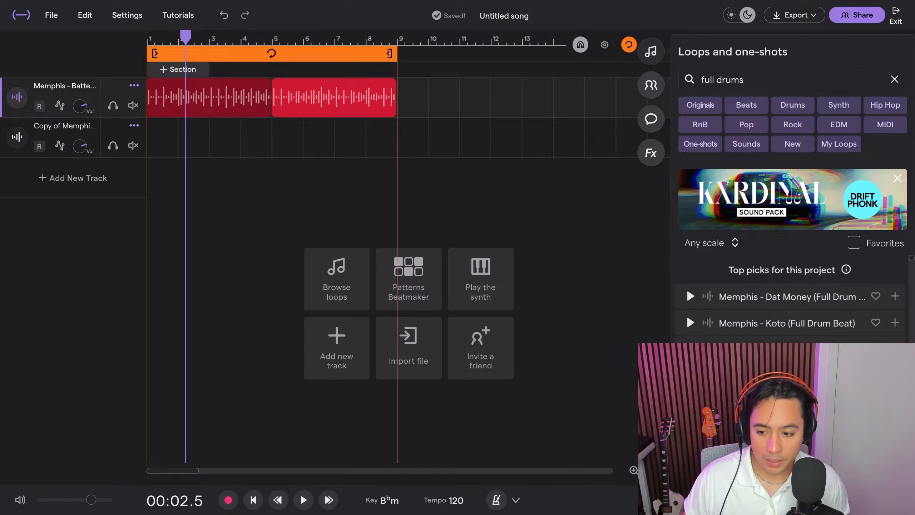
key("r")
key("Return")
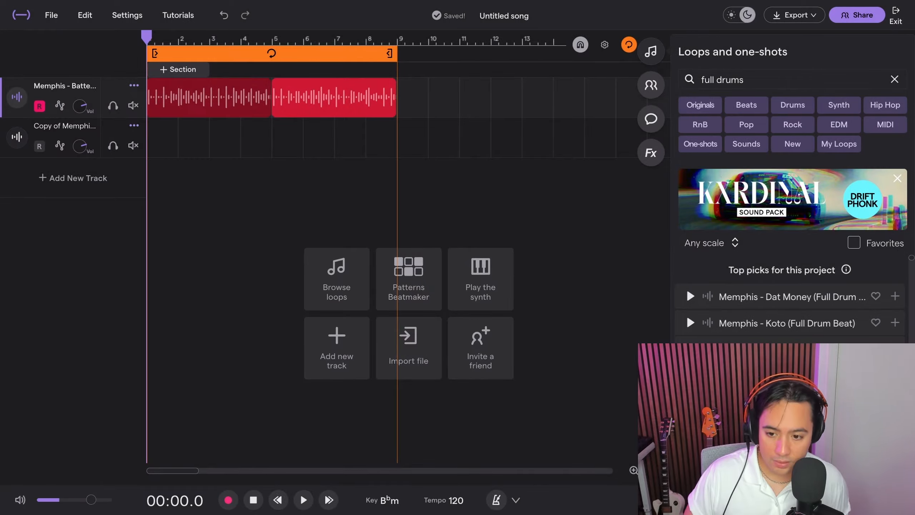
key("space")
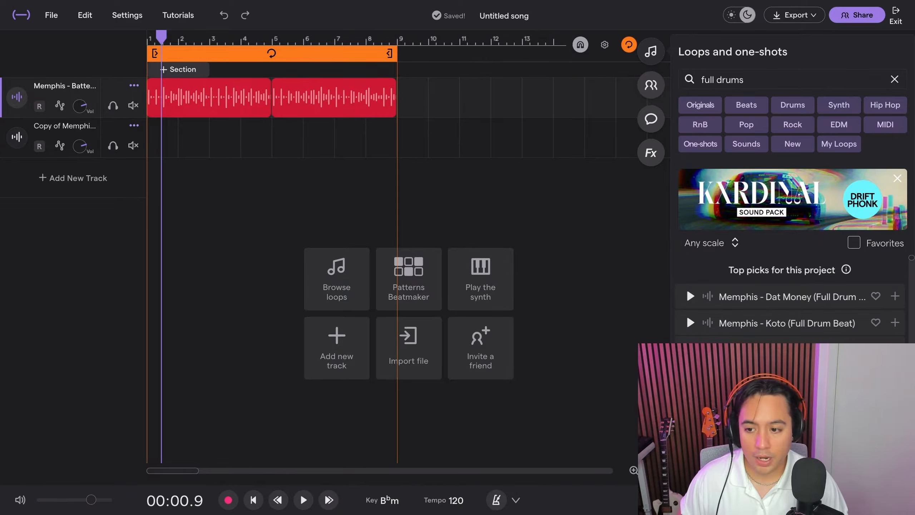
- Step the playhead forward and back along the timeline, stopping at 8.9 seconds
key("Right")
key("Right")
key("Right")
key("Right")
key("Left")
key("Left")
key("Left")
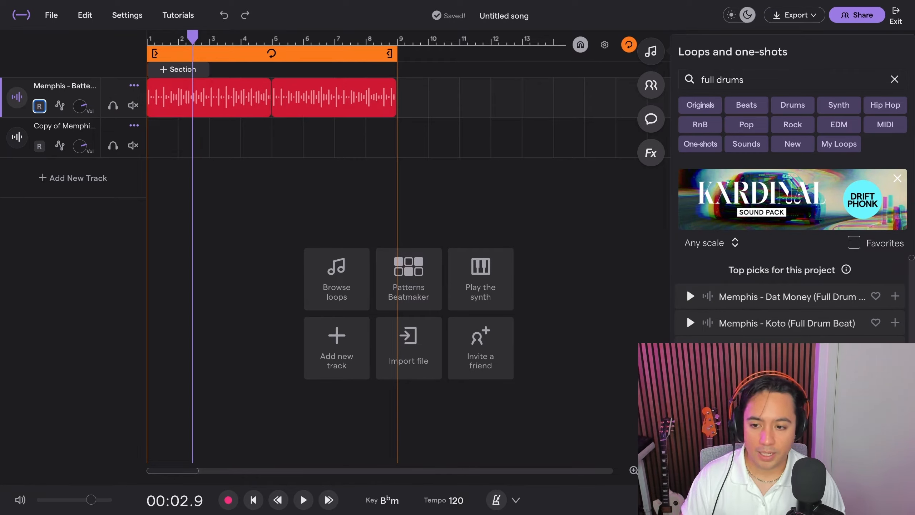
key("Right")
key("Right")
key("Right")
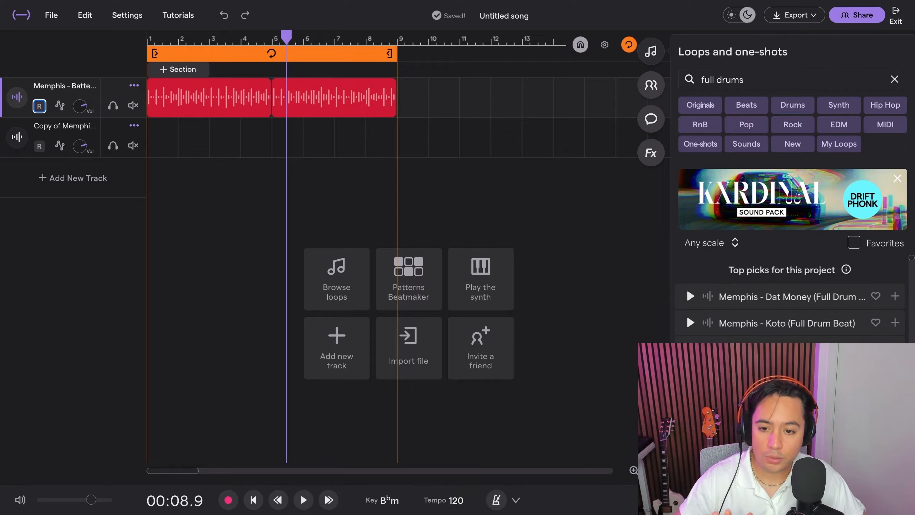
- Select the second Memphis - Battery region and try to adjust its end edge
mouse_move(295, 97)
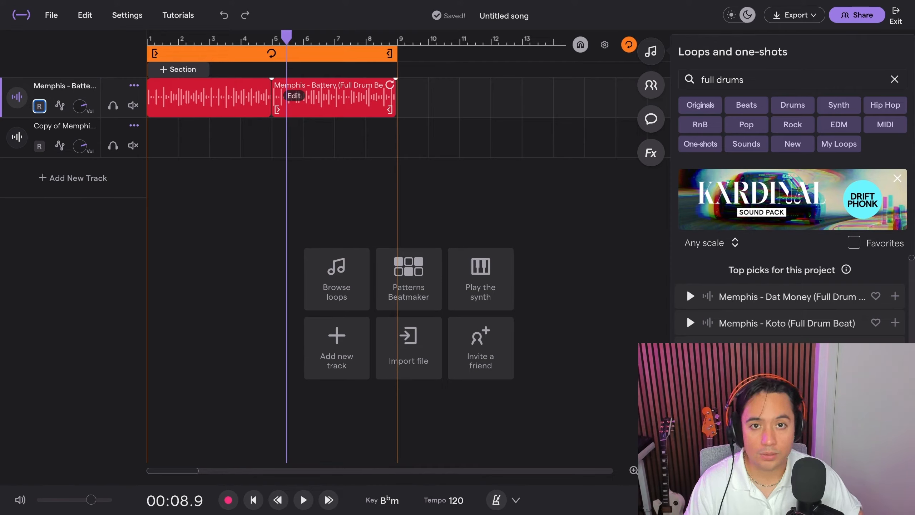
left_click(333, 98)
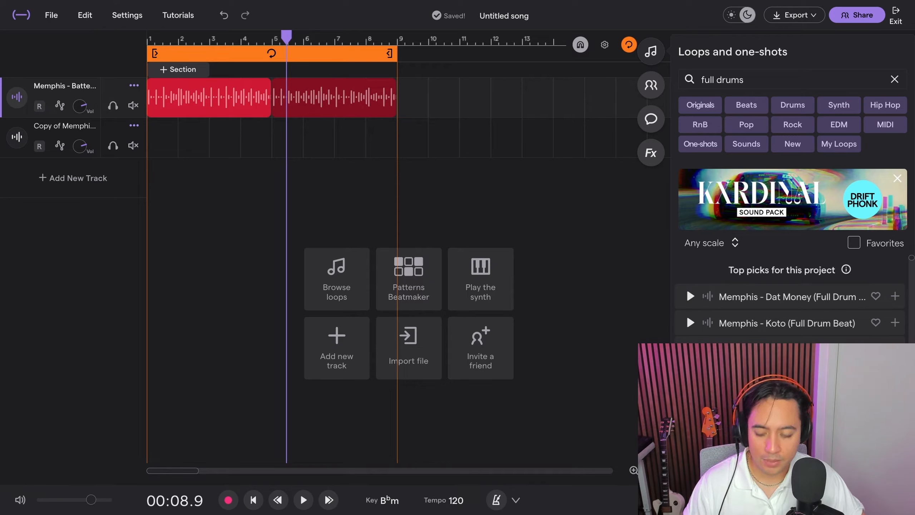
mouse_move(391, 110)
left_mouse_down()
mouse_move(360, 109)
mouse_move(391, 109)
left_mouse_up()
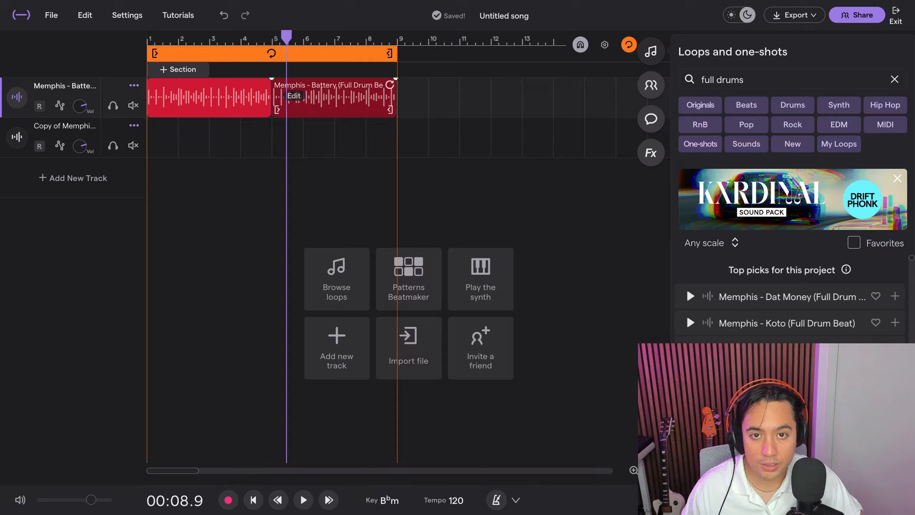
mouse_move(390, 110)
left_mouse_down()
mouse_move(360, 110)
mouse_move(390, 109)
left_mouse_up()
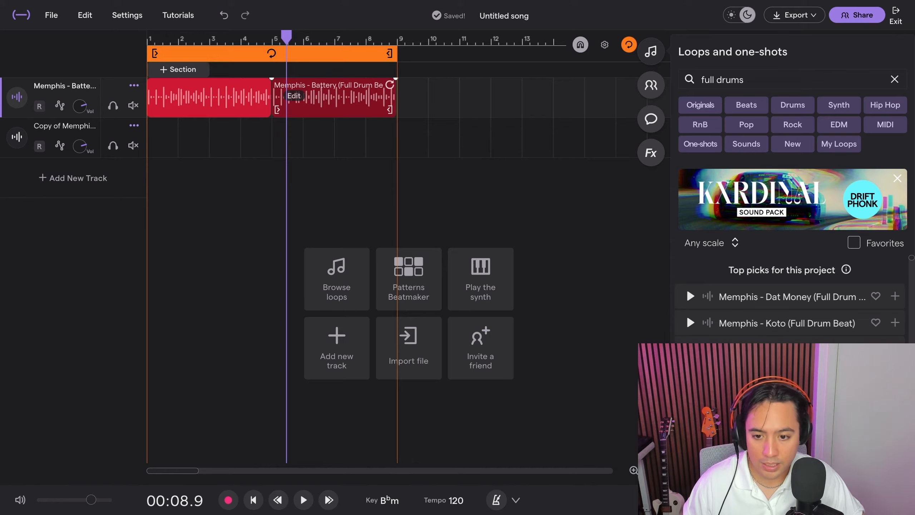
mouse_move(388, 110)
left_mouse_down()
mouse_move(468, 109)
mouse_move(390, 110)
left_mouse_up()
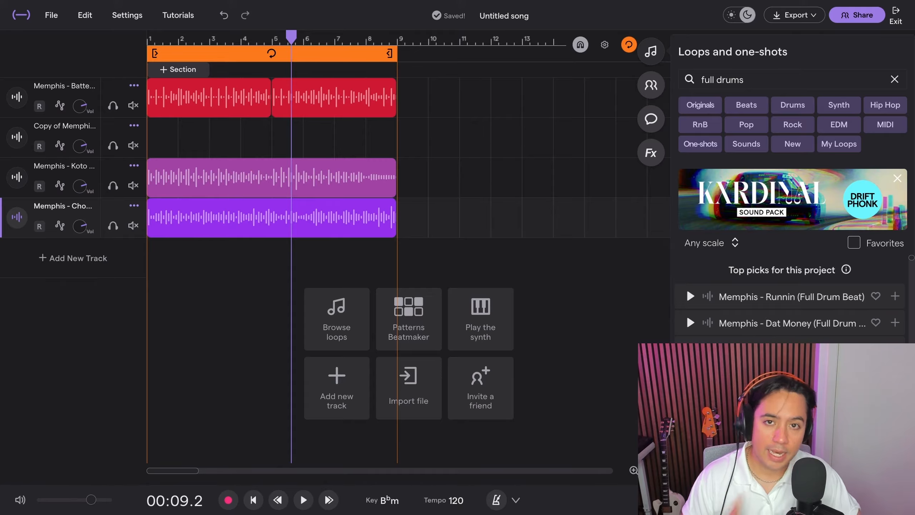
- Solo the Memphis - Koto track and the empty copied track together, and clear both solos
left_click(113, 185)
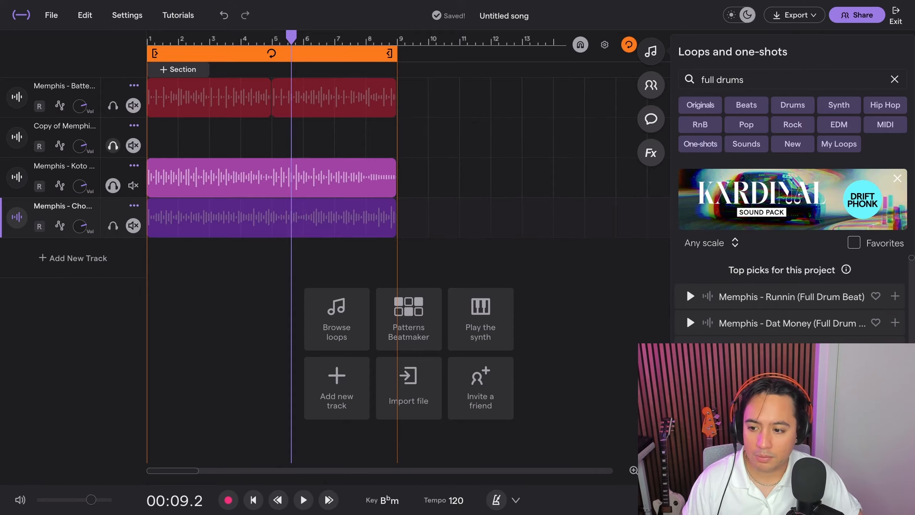
left_click(113, 145)
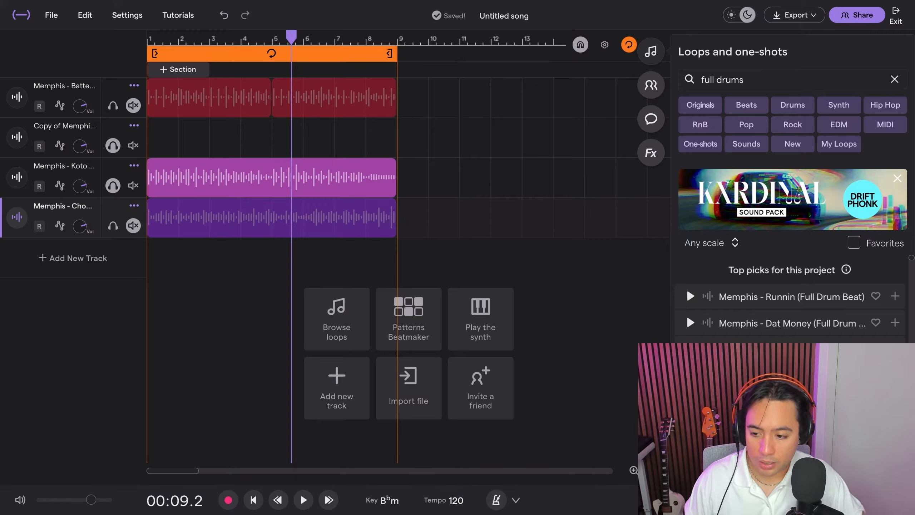
left_click(113, 145)
left_click(113, 185)
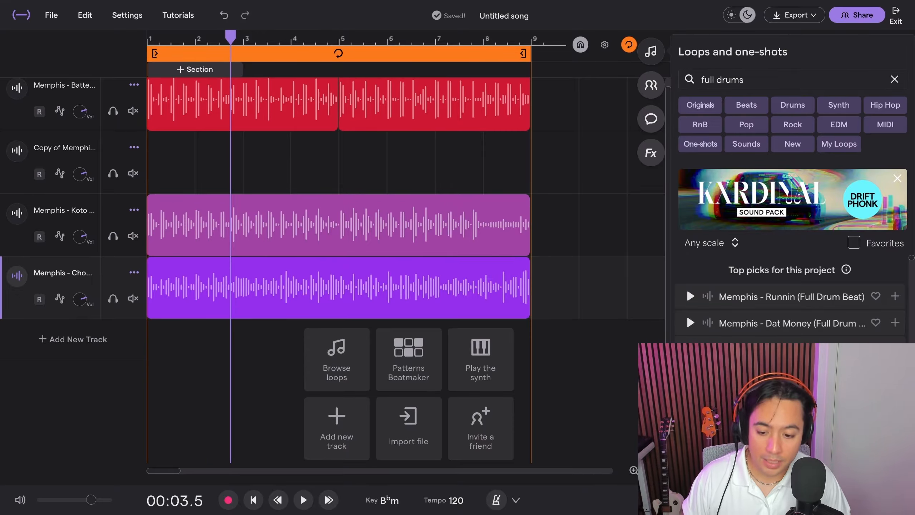
left_click(651, 470)
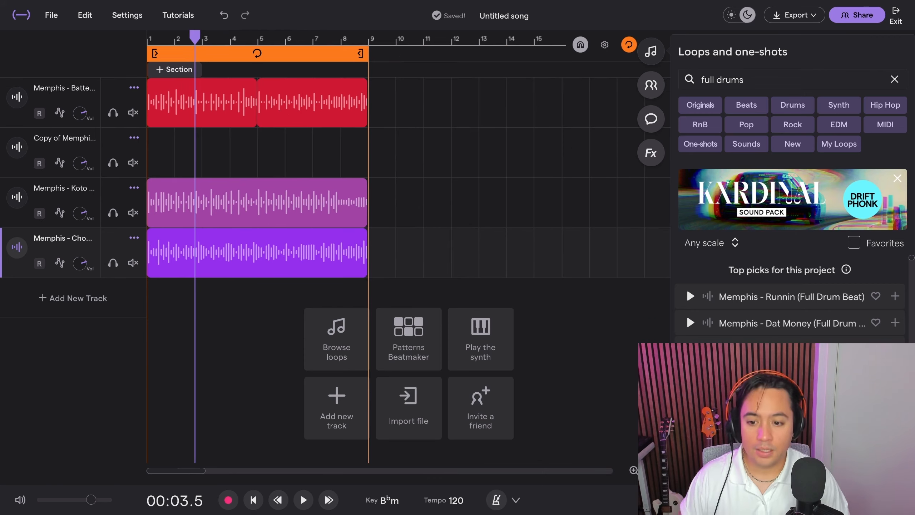